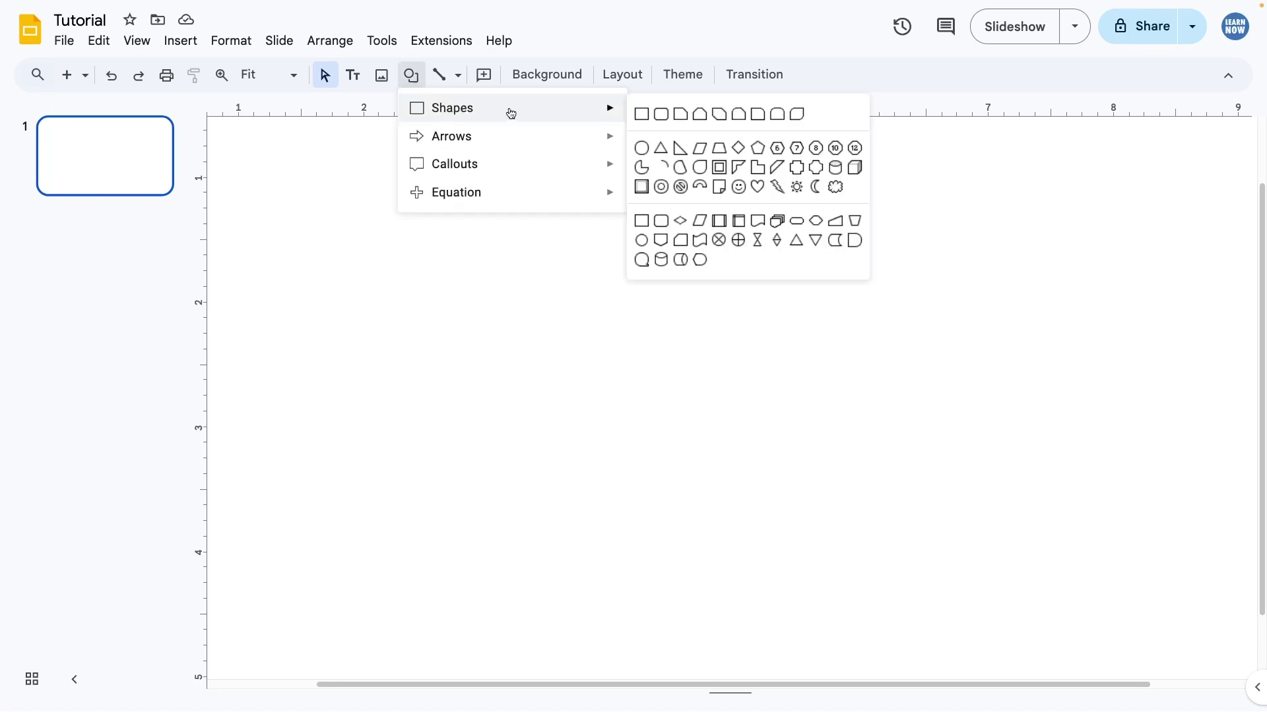
Draw a rectangle shape near the slide centre containing the word 'test'
left_click(660, 115)
left_click_drag(457, 275, 697, 510)
type("t")
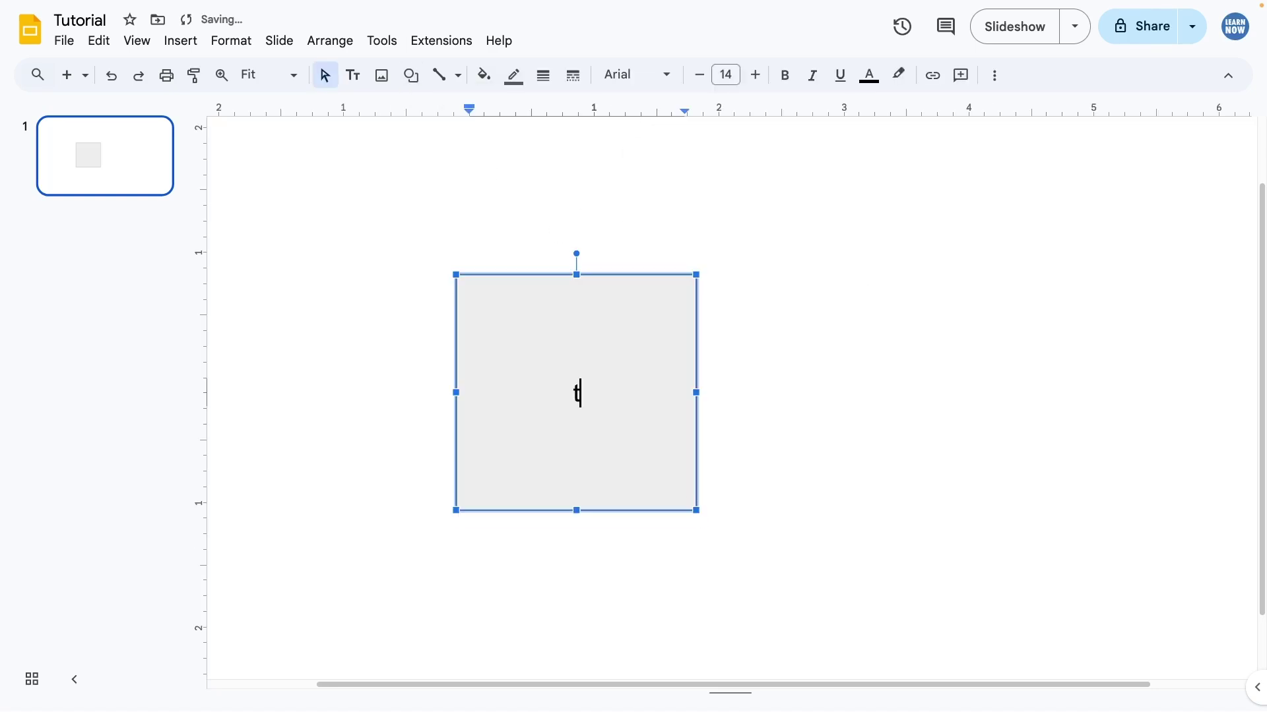
type("est")
left_click(809, 496)
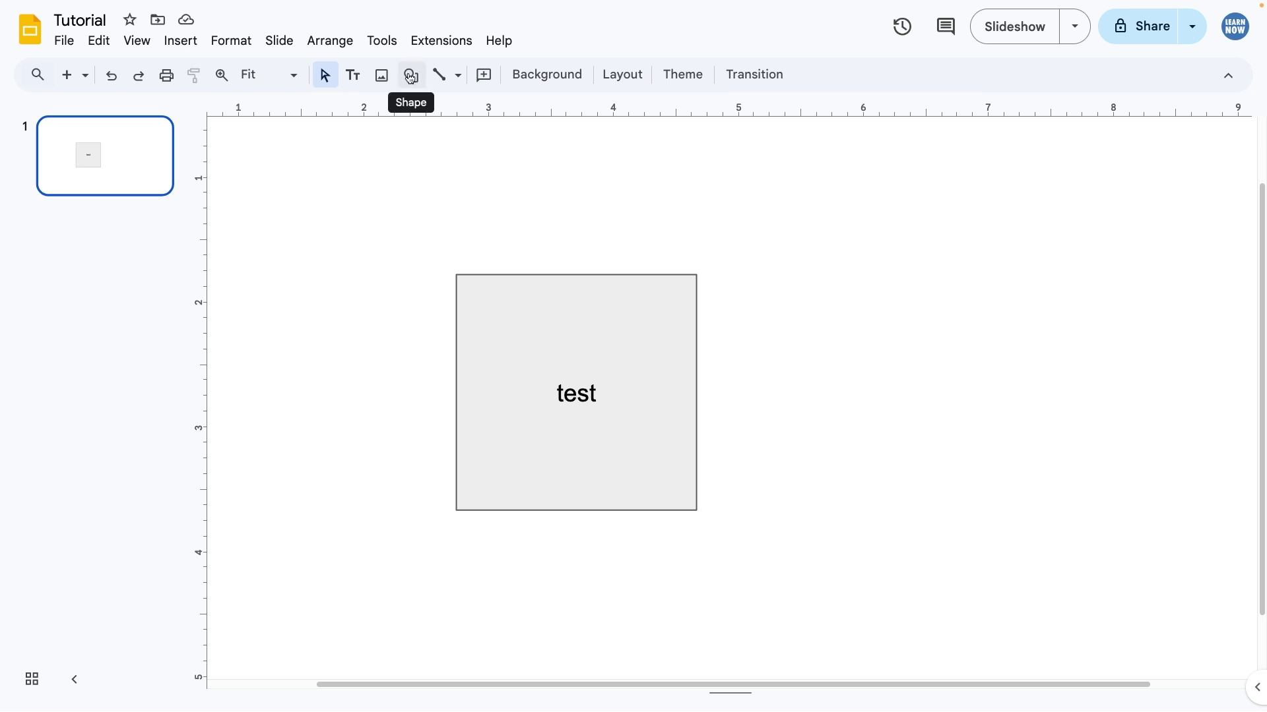
Change the 'test' square's shape to an oval via Change shape
left_click(581, 351)
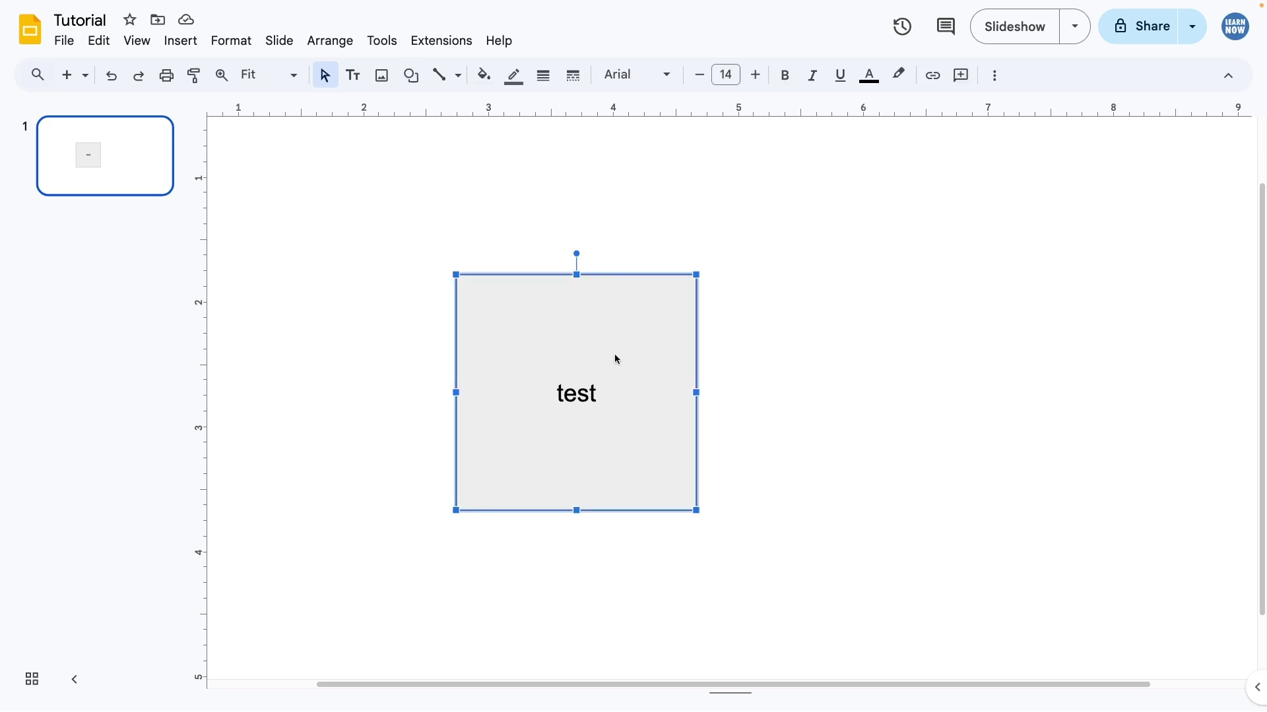
right_click(558, 340)
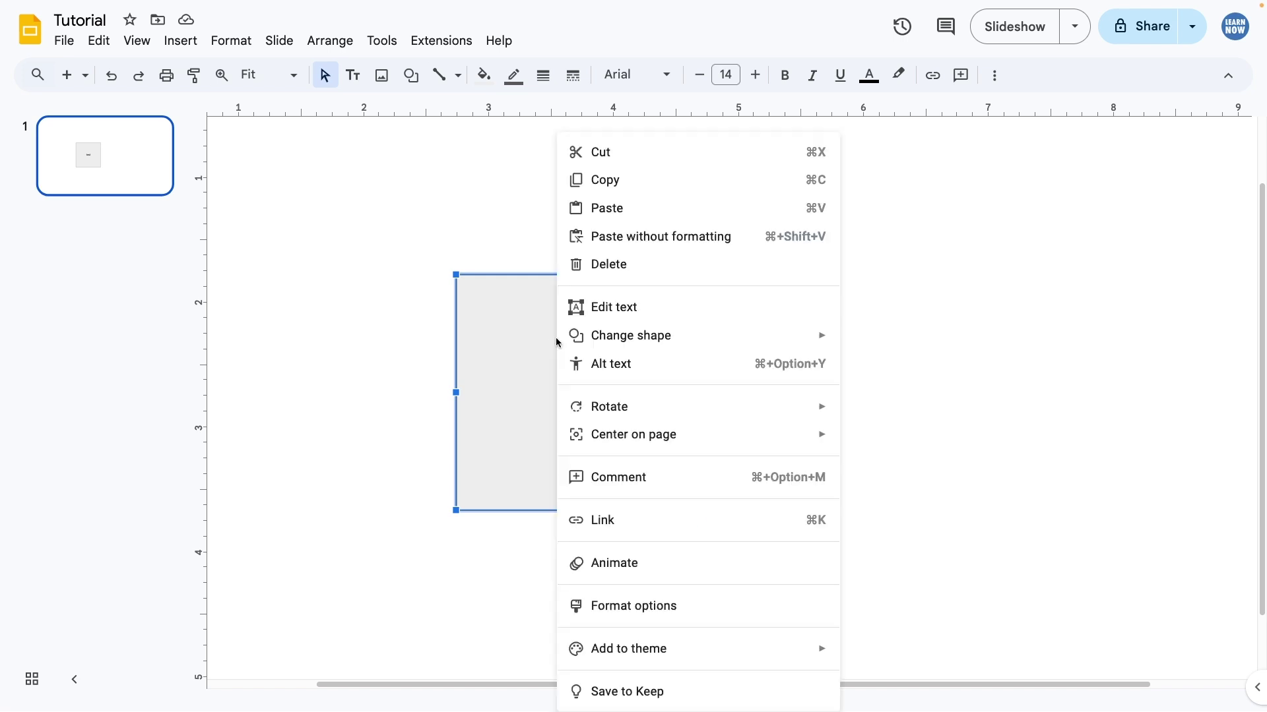
mouse_move(633, 336)
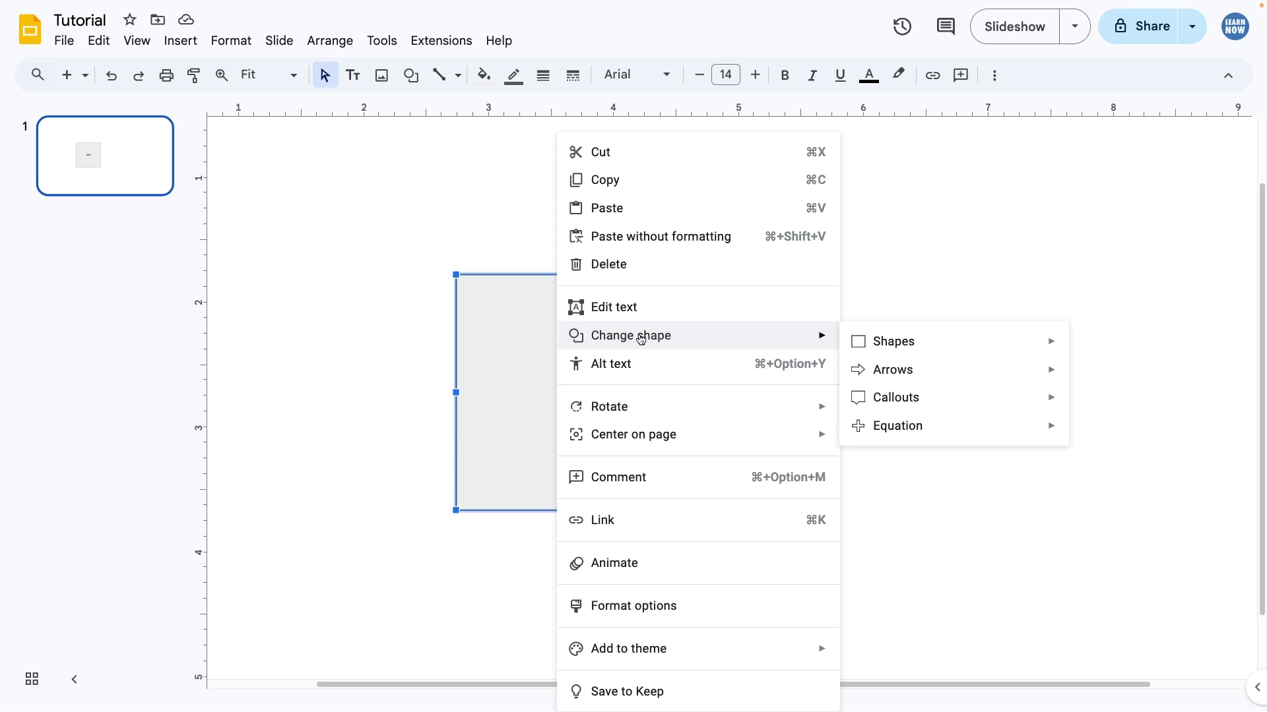
mouse_move(892, 342)
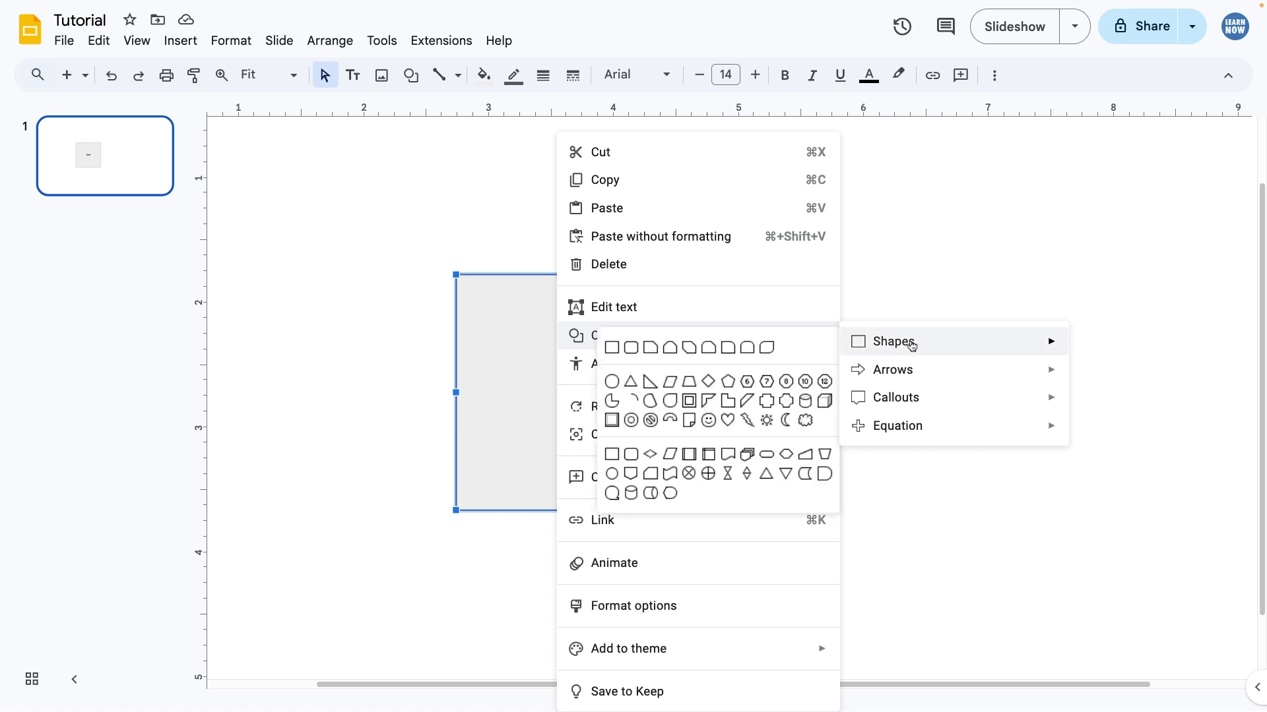
left_click(613, 382)
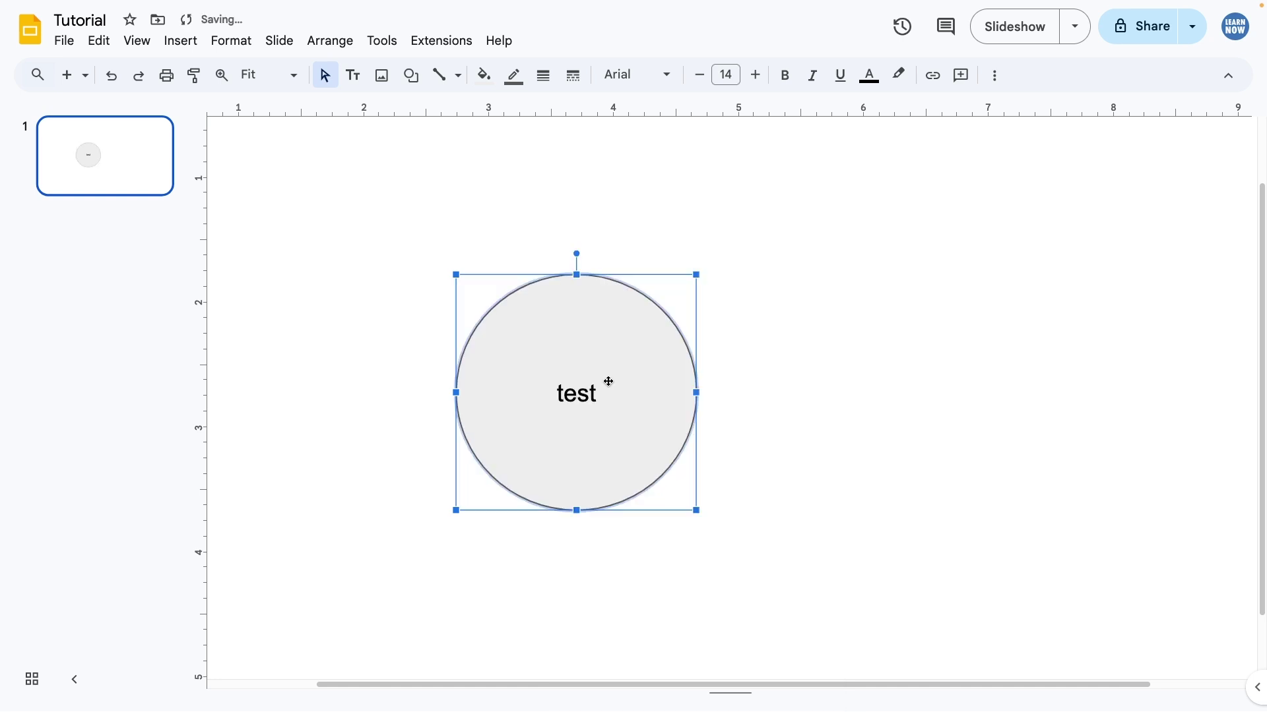
double_click(561, 395)
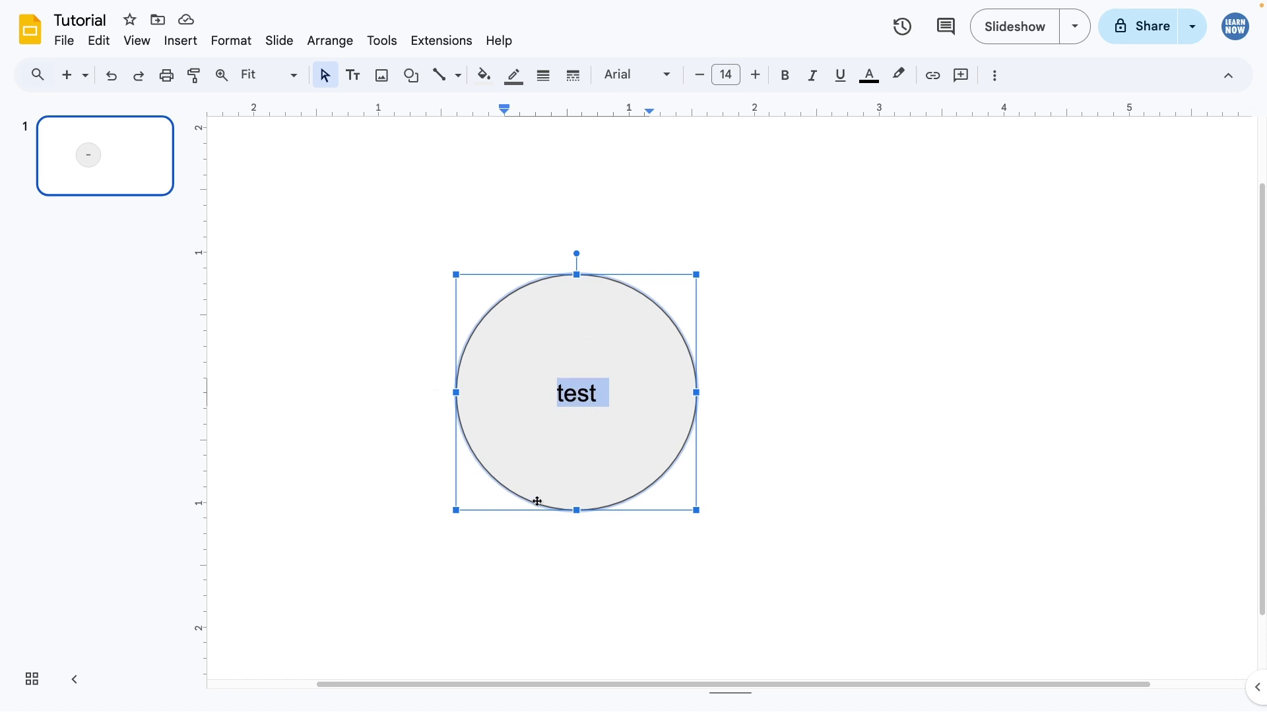
Change the 'test' circle's shape back to a rectangle via Change shape
left_click(739, 407)
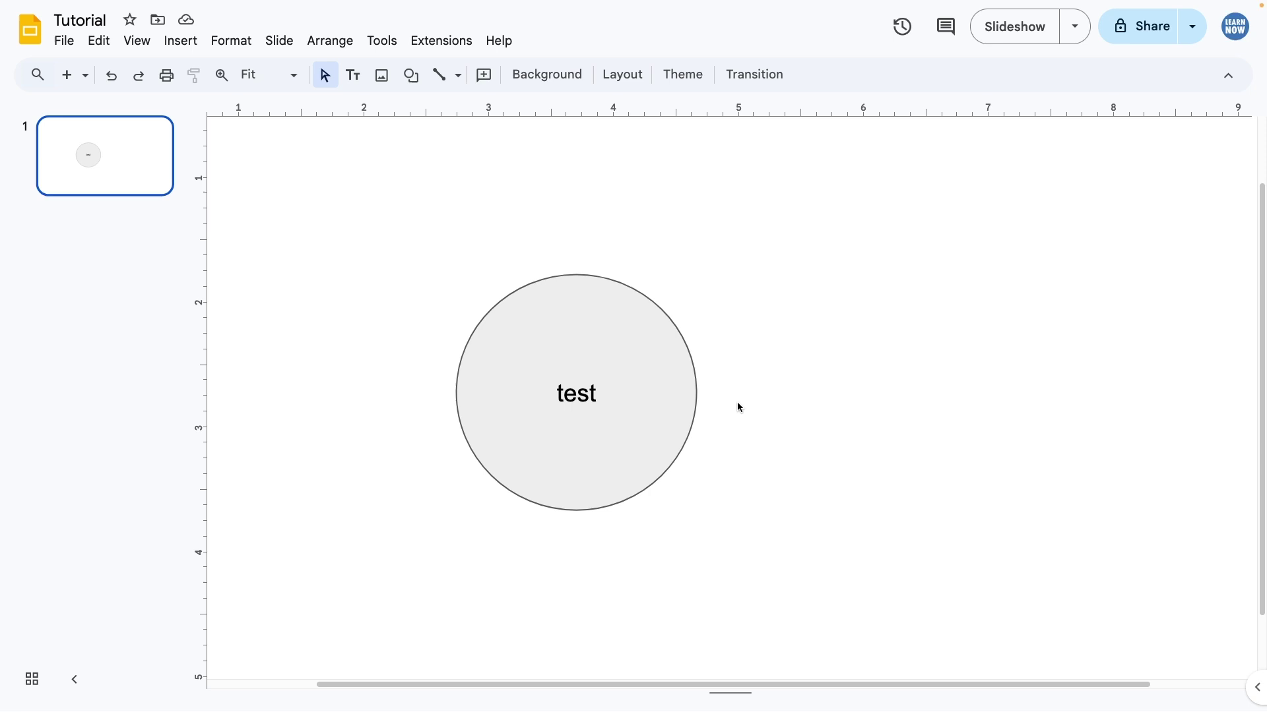
left_click(674, 400)
right_click(672, 401)
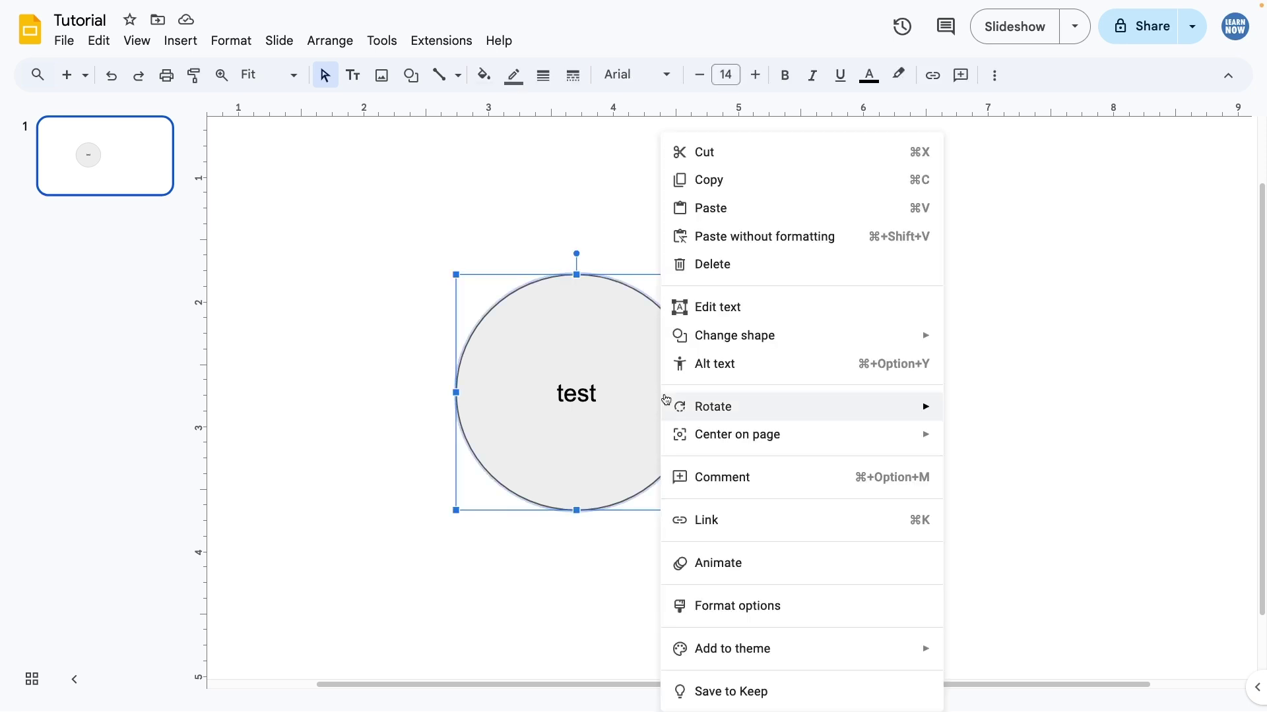
mouse_move(997, 342)
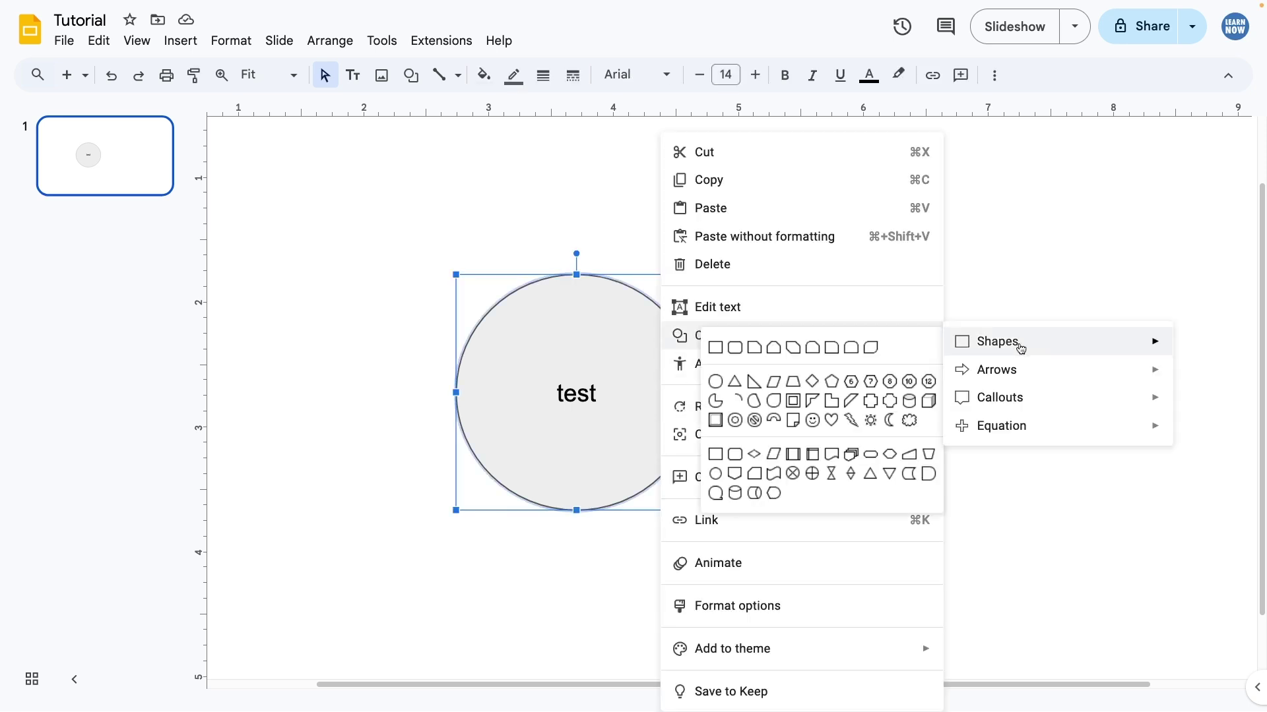
left_click(717, 348)
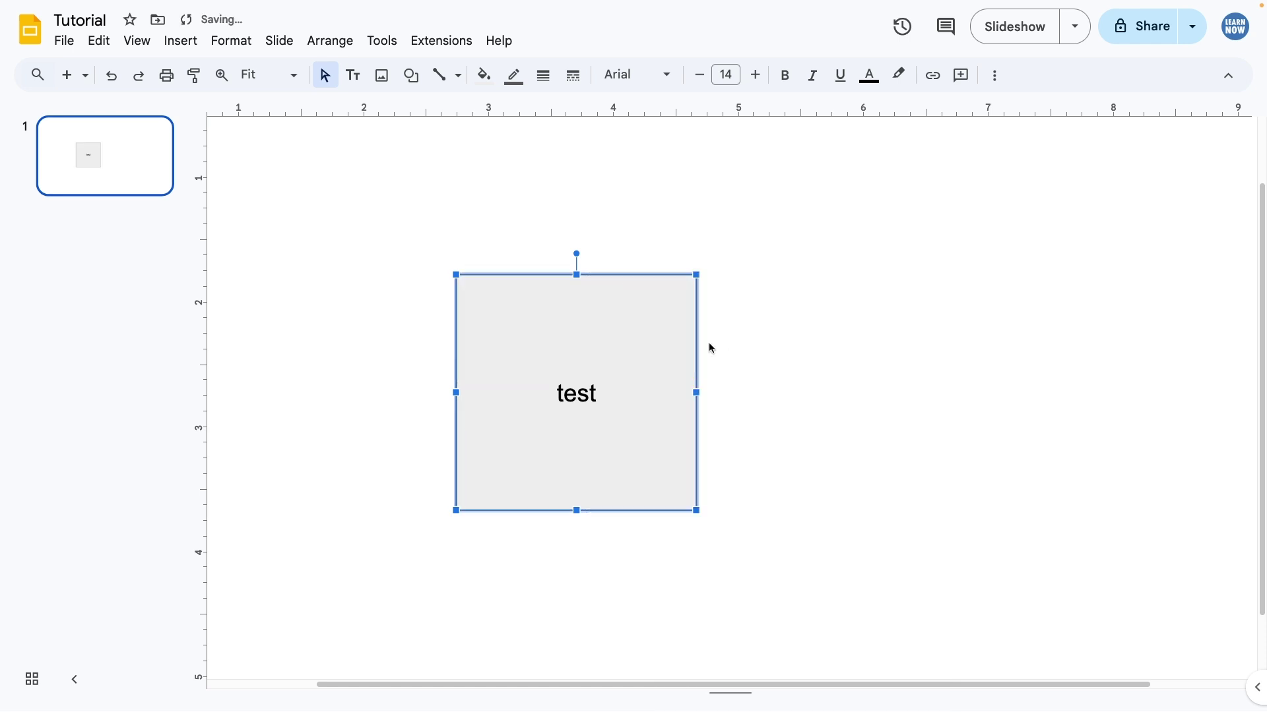
left_click(764, 331)
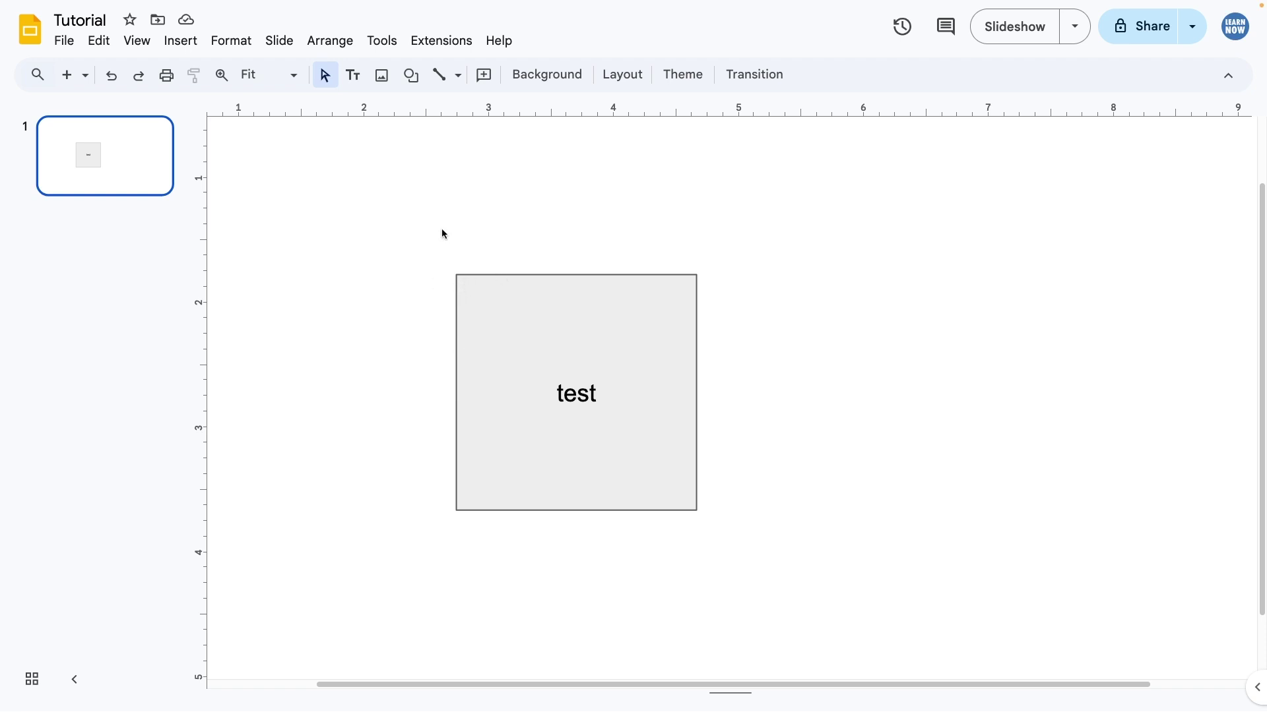
Change the 'test' rectangle's shape to a rounded rectangle via Change shape
left_click(514, 364)
right_click(513, 362)
mouse_move(539, 336)
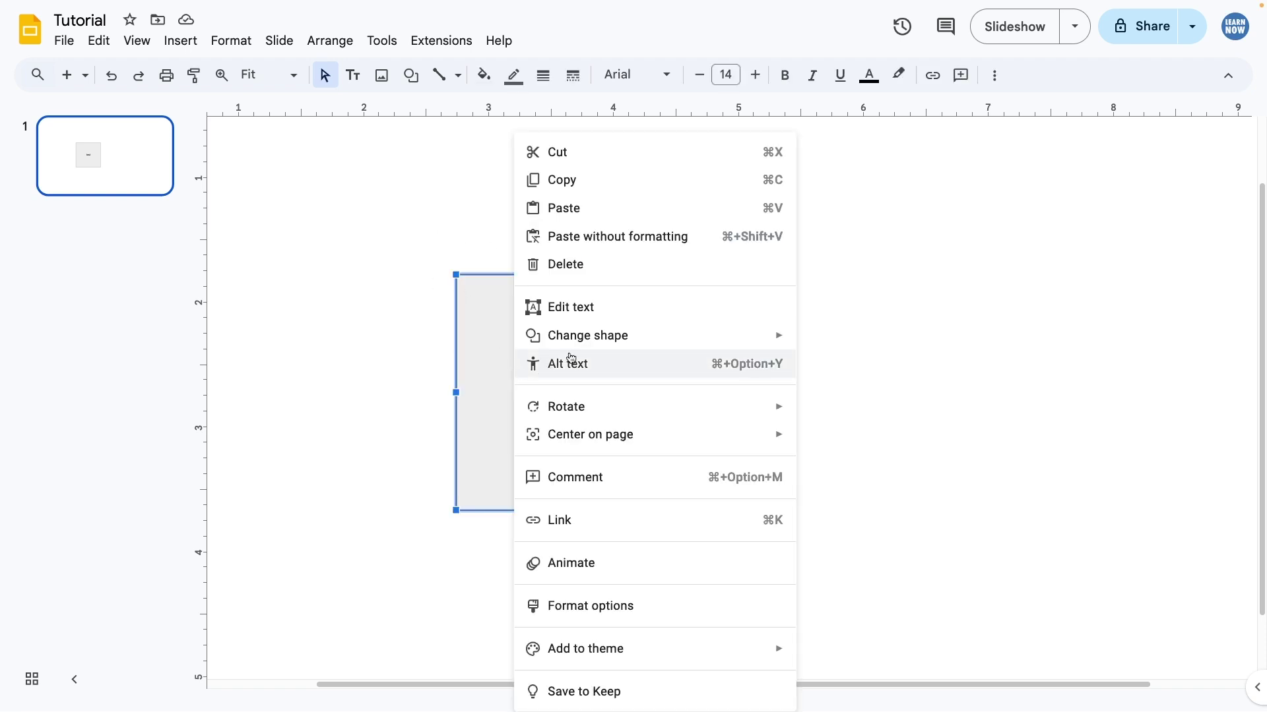
mouse_move(908, 342)
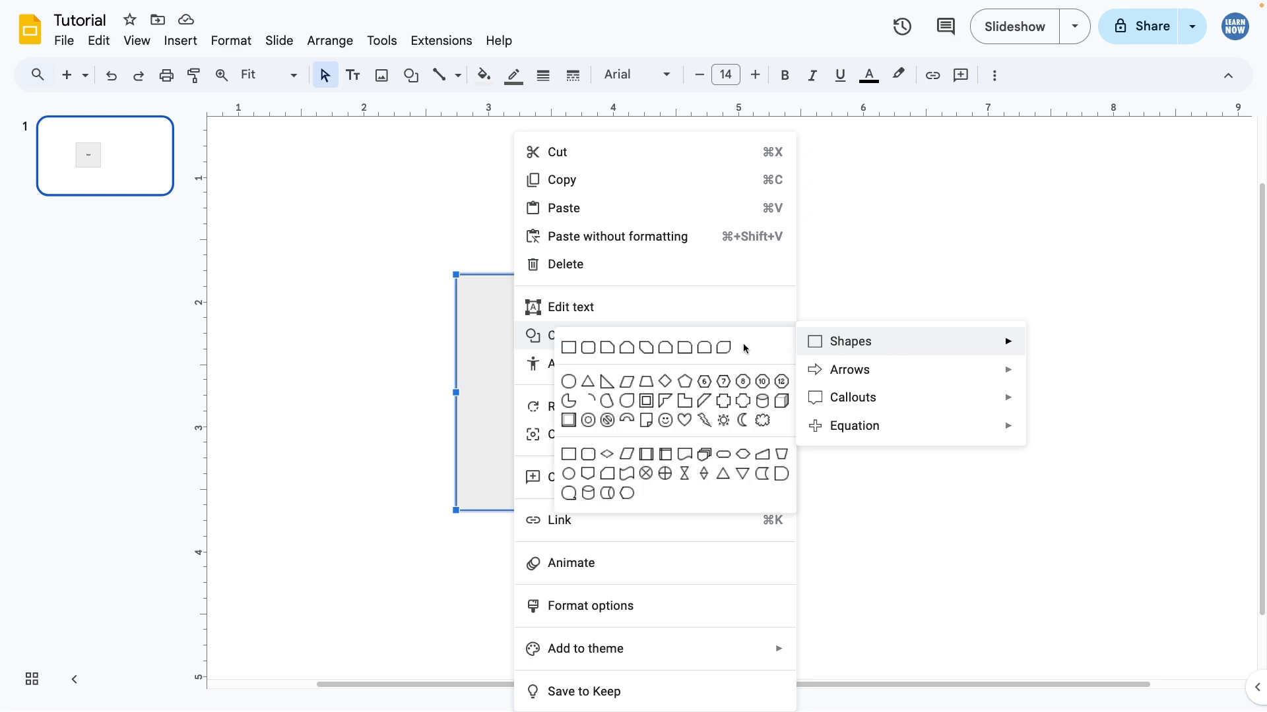
left_click(585, 350)
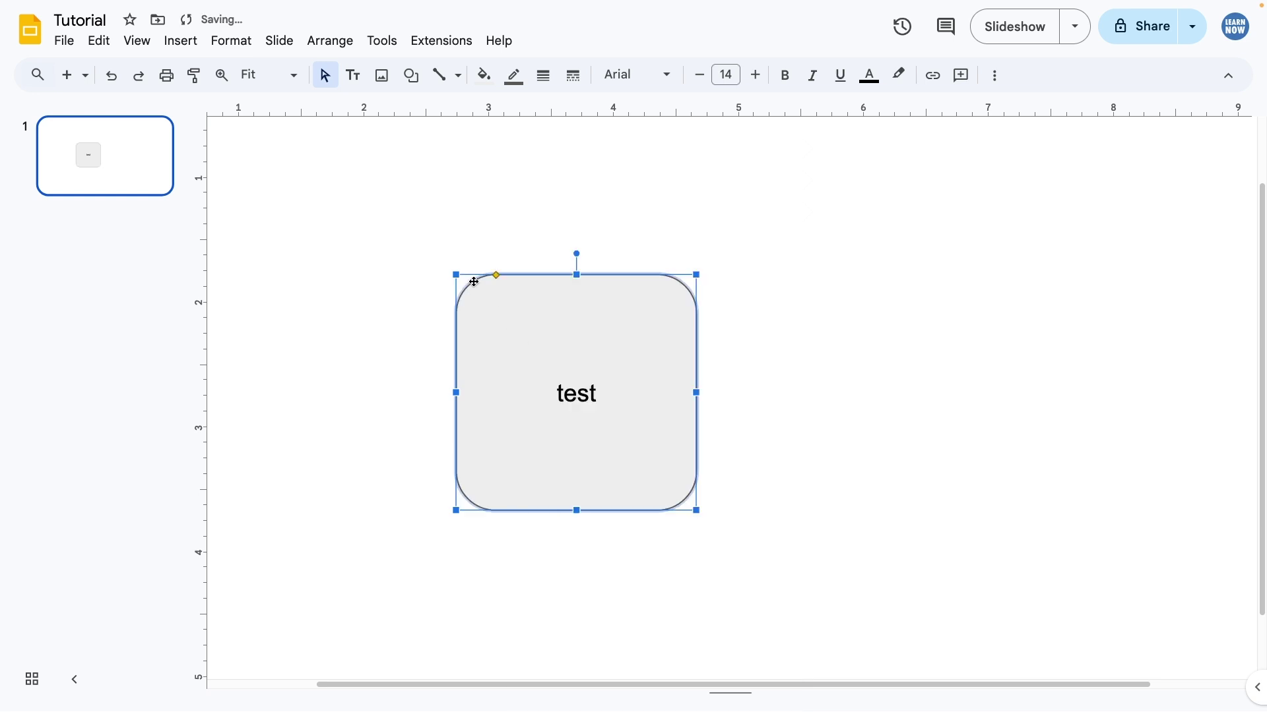
left_click(421, 301)
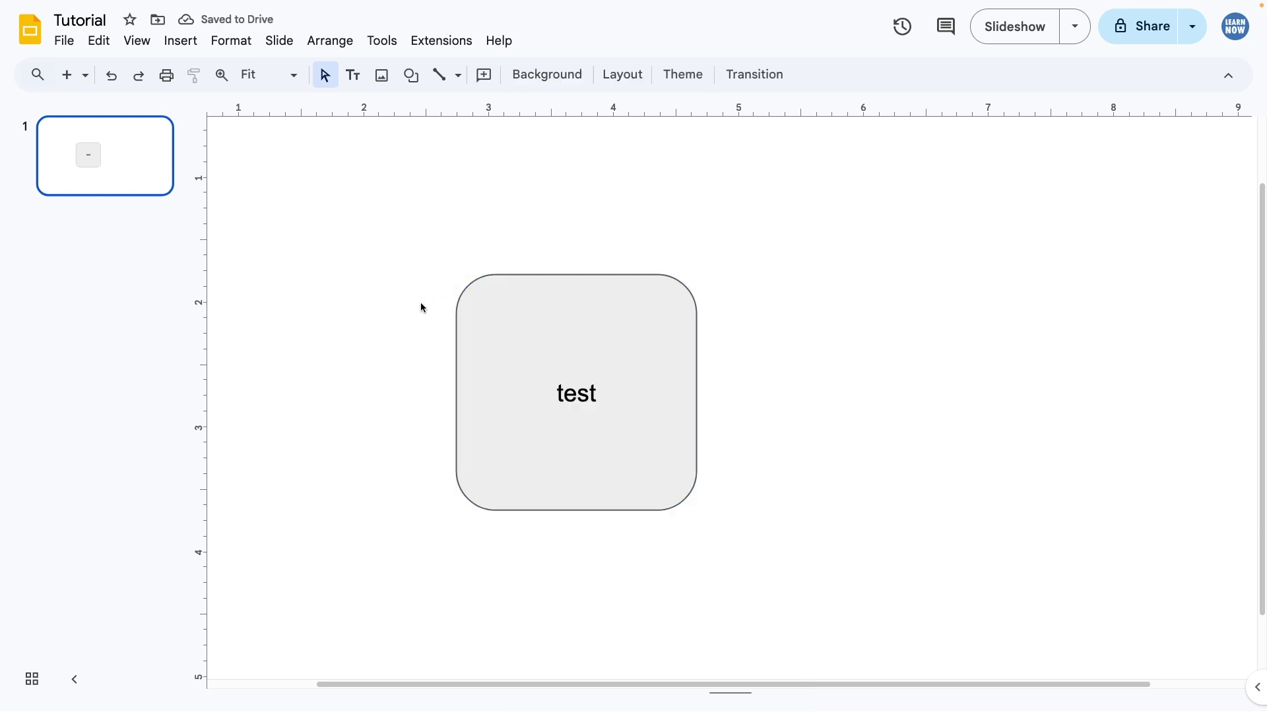